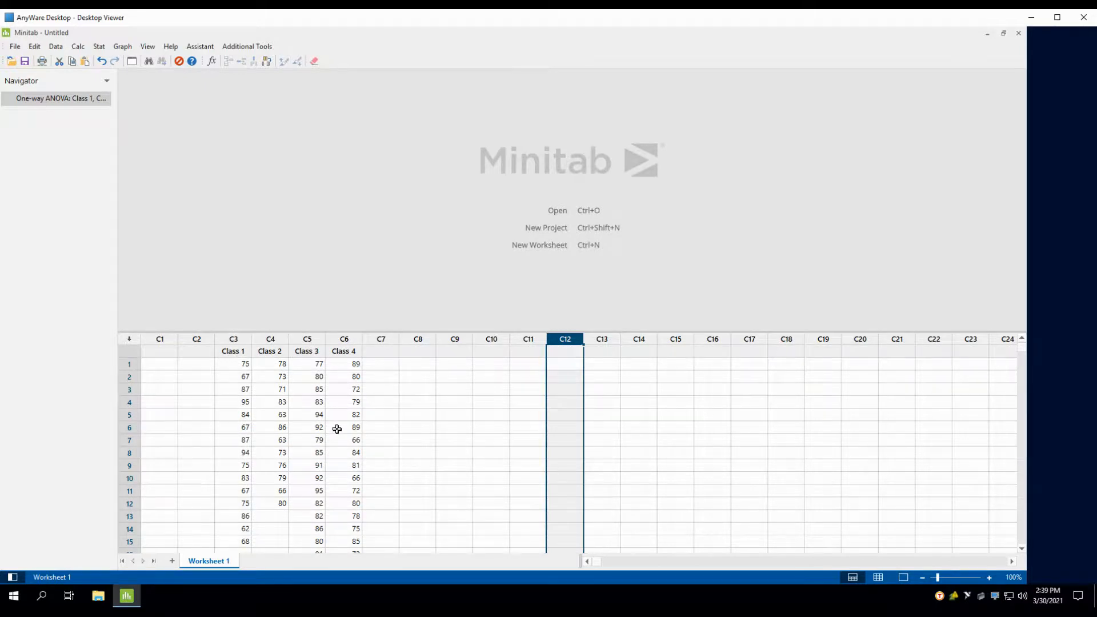
Examine the worksheet scores in the Class 1, Class 2, Class 3 and Class 4 columns
scroll(338, 429, down, 1)
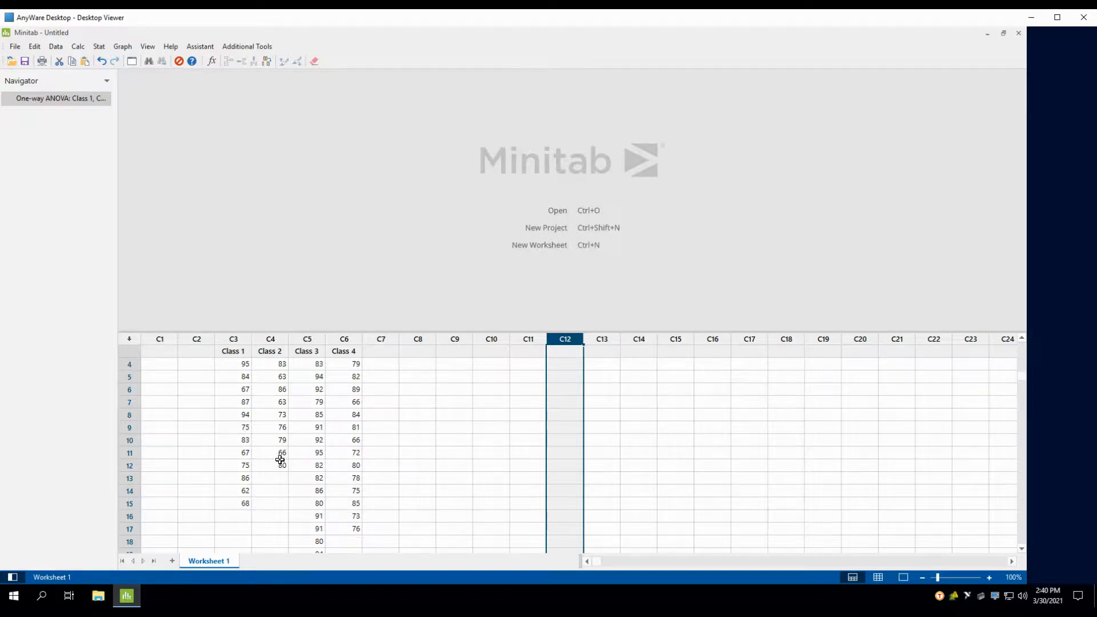
scroll(324, 455, up, 1)
scroll(334, 409, down, 2)
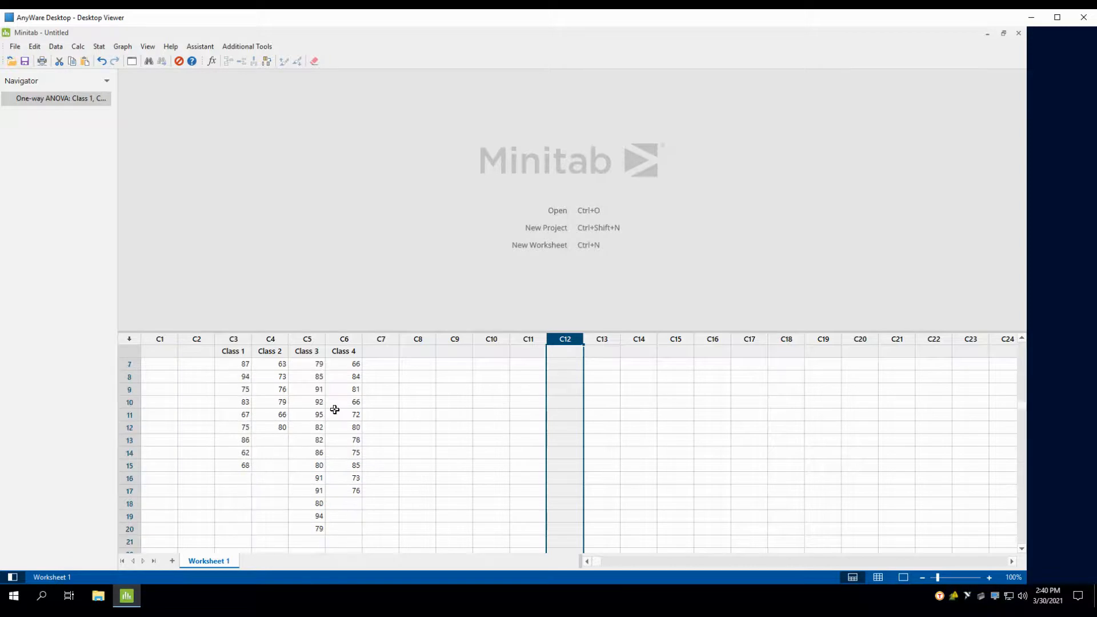
scroll(334, 410, up, 2)
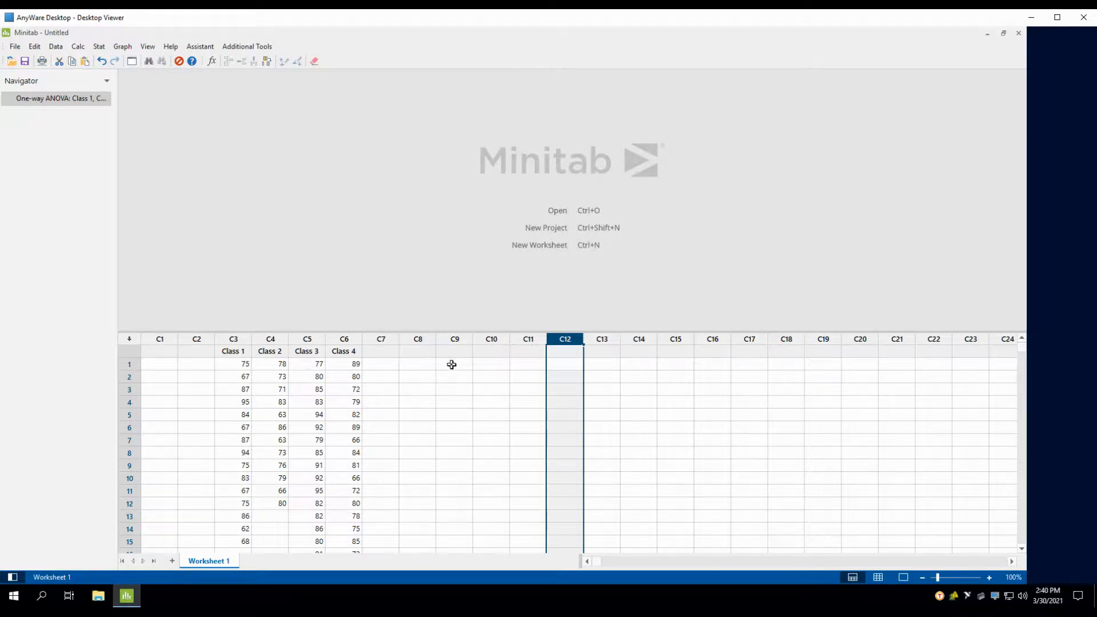
click(240, 351)
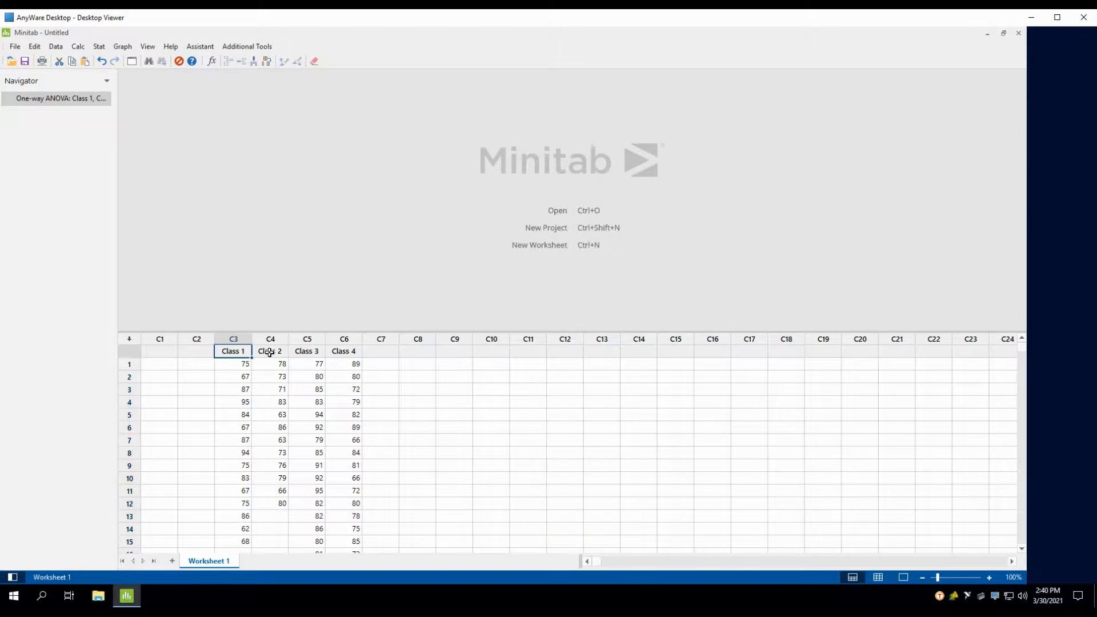
click(270, 352)
click(303, 352)
click(341, 355)
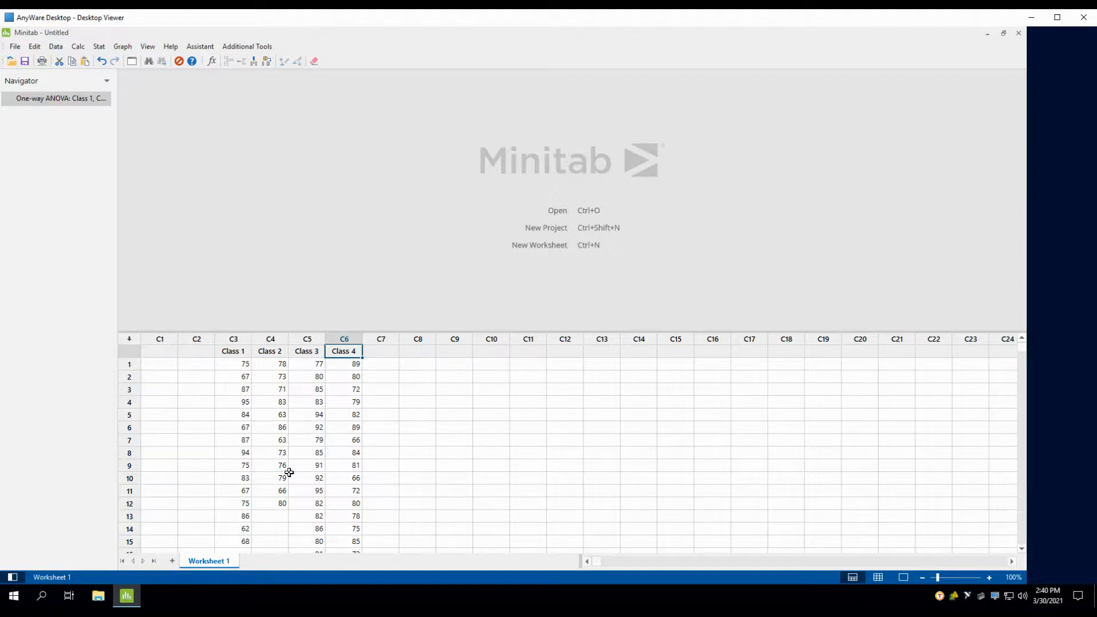
Start a one-way ANOVA with the response data in a separate column for each factor level
click(99, 48)
mouse_move(112, 87)
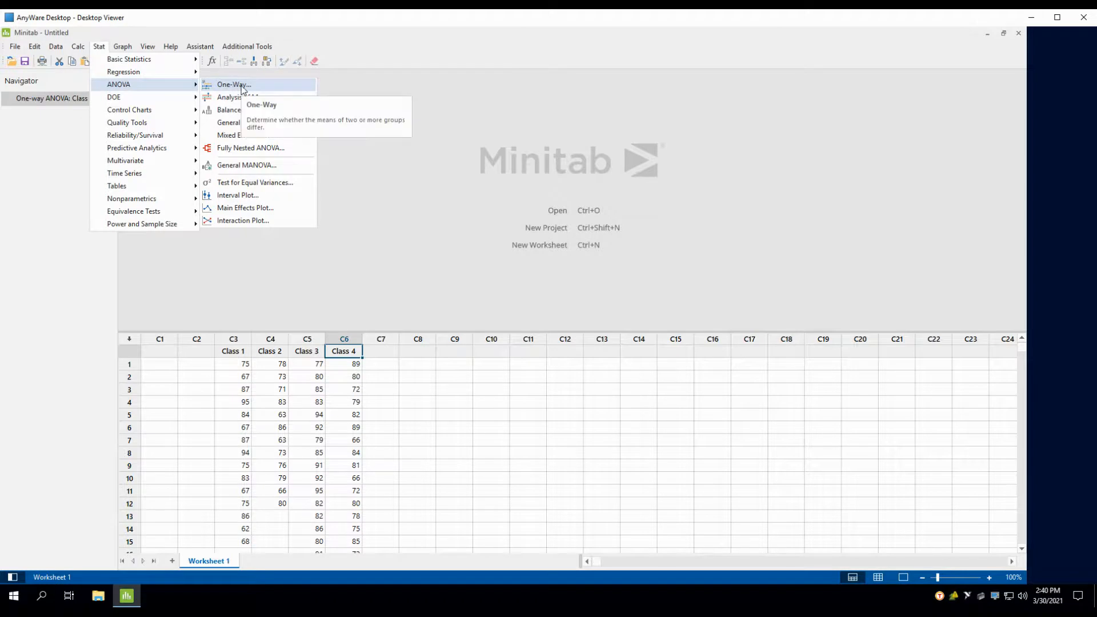
click(241, 85)
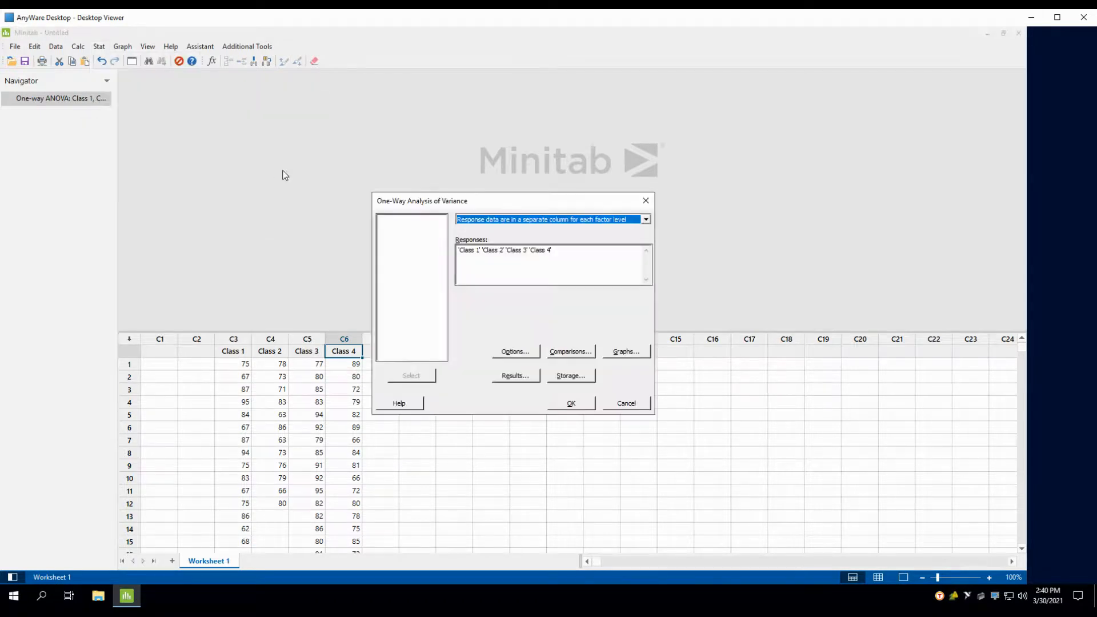
click(553, 221)
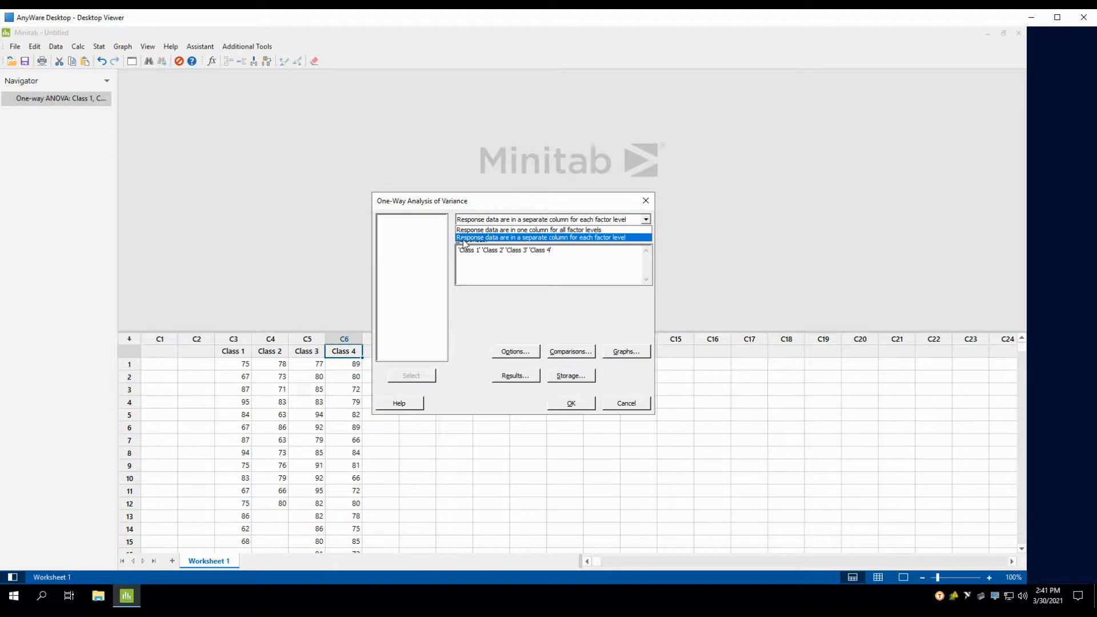
click(538, 238)
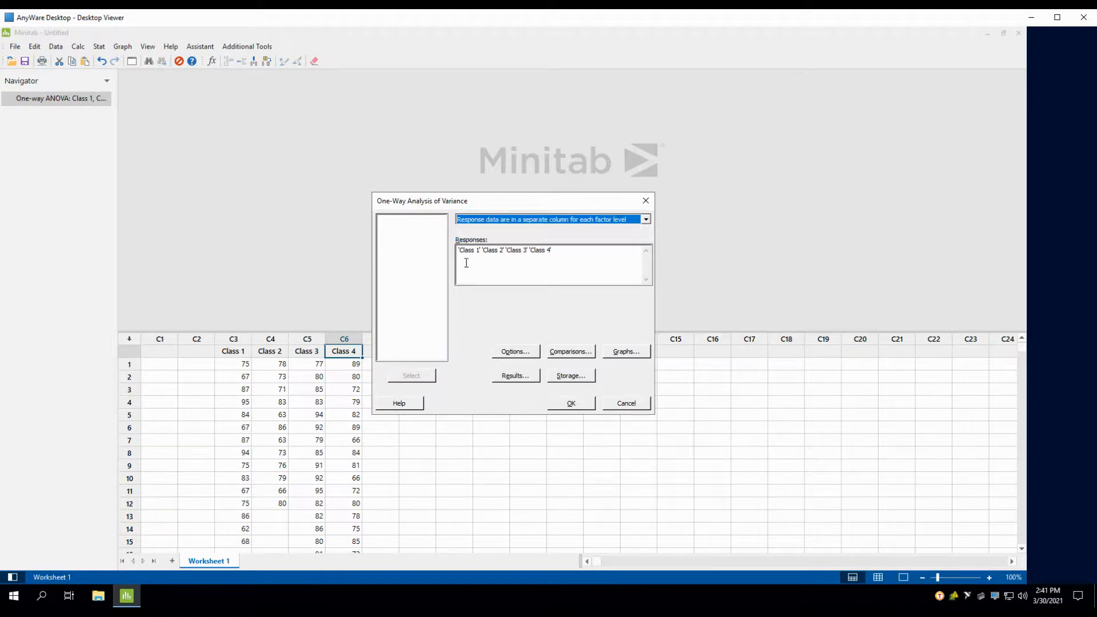
Replace the responses with Class 1, Class 2, Class 3 and Class 4, and run the one-way ANOVA
drag(564, 256, 456, 253)
key(BackSpace)
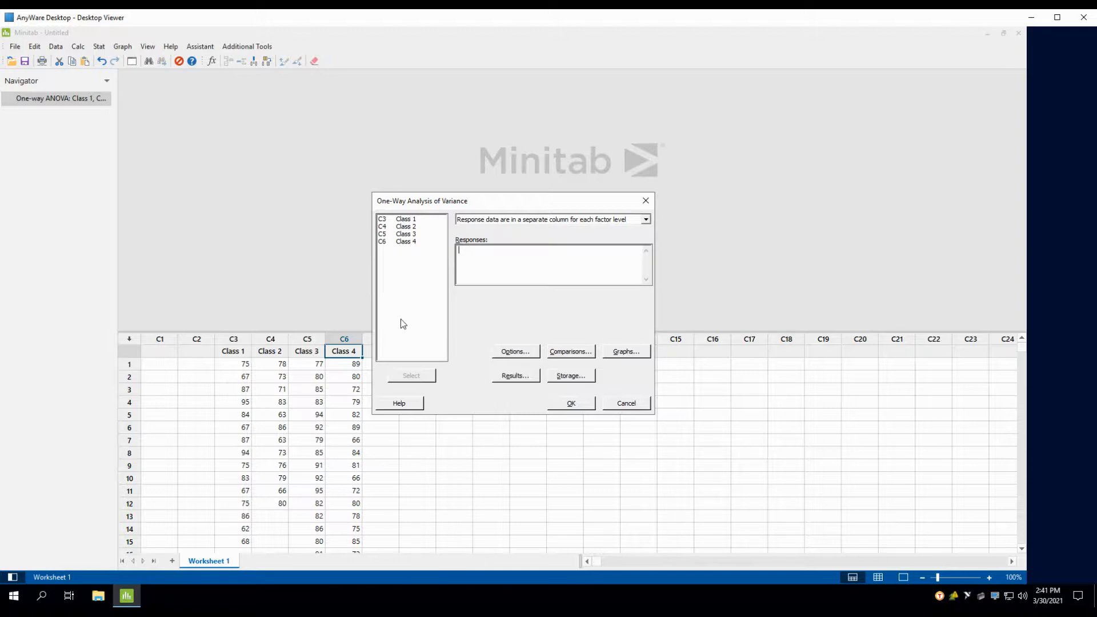
double_click(407, 221)
double_click(406, 227)
double_click(406, 234)
click(405, 242)
double_click(406, 242)
click(571, 404)
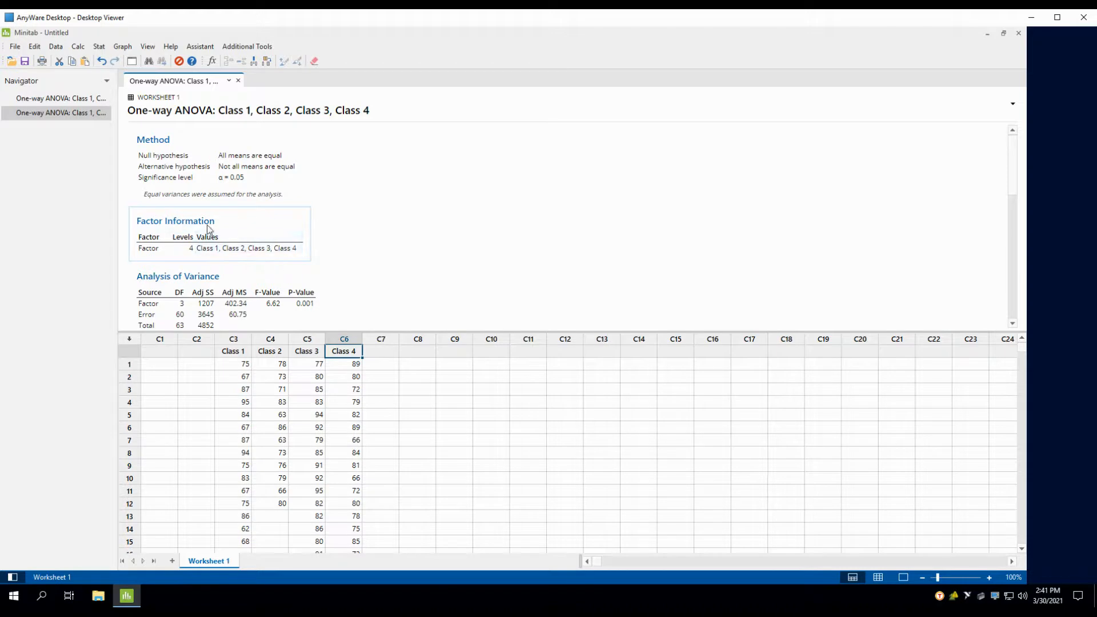
Examine the ANOVA output, including the analysis of variance table, the class means and the interval plot of the four classes
scroll(231, 247, down, 2)
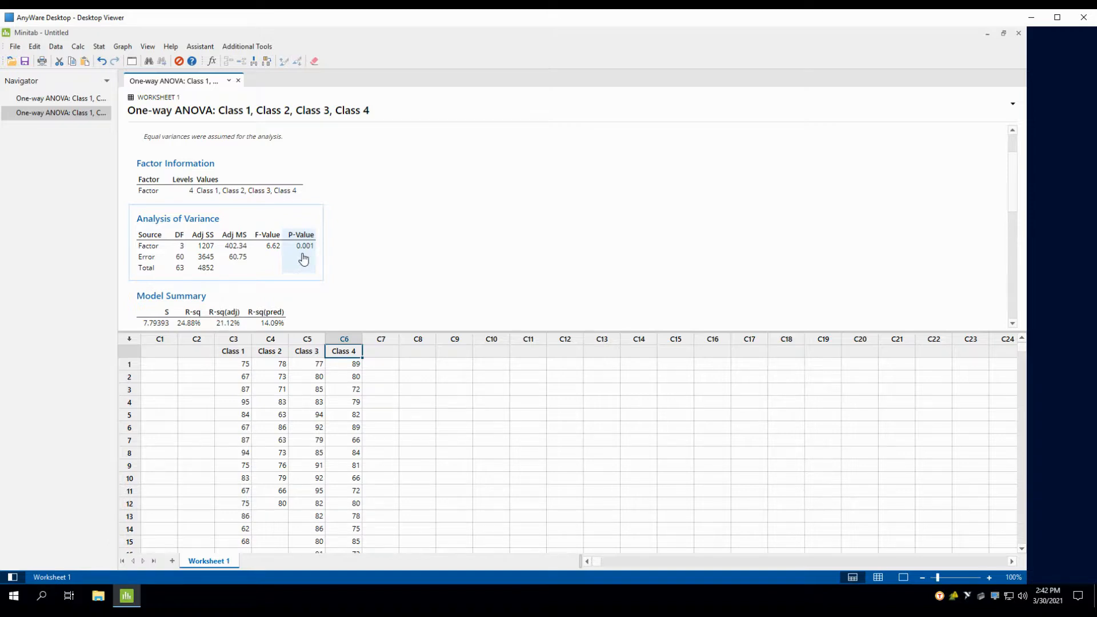
scroll(406, 247, down, 5)
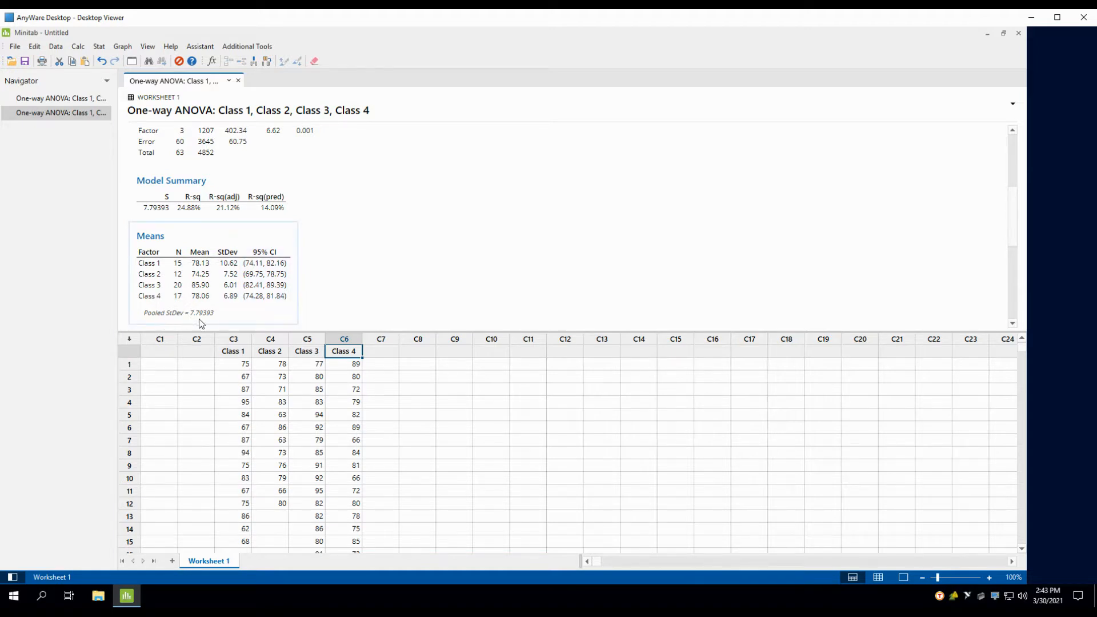
scroll(377, 272, down, 3)
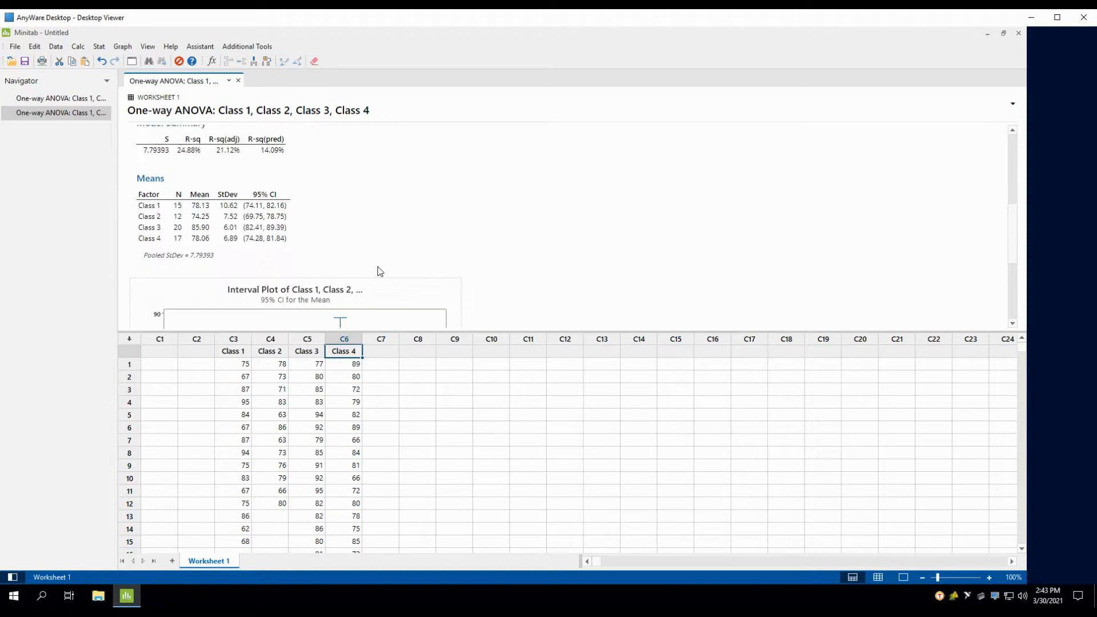
scroll(377, 272, down, 2)
scroll(493, 266, down, 2)
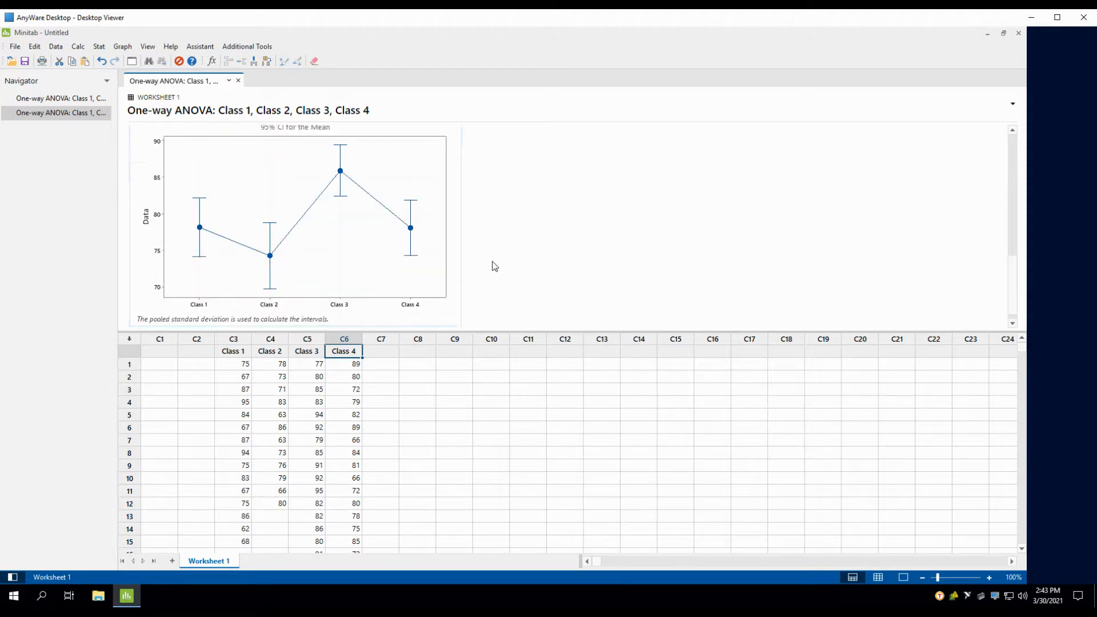
mouse_move(200, 231)
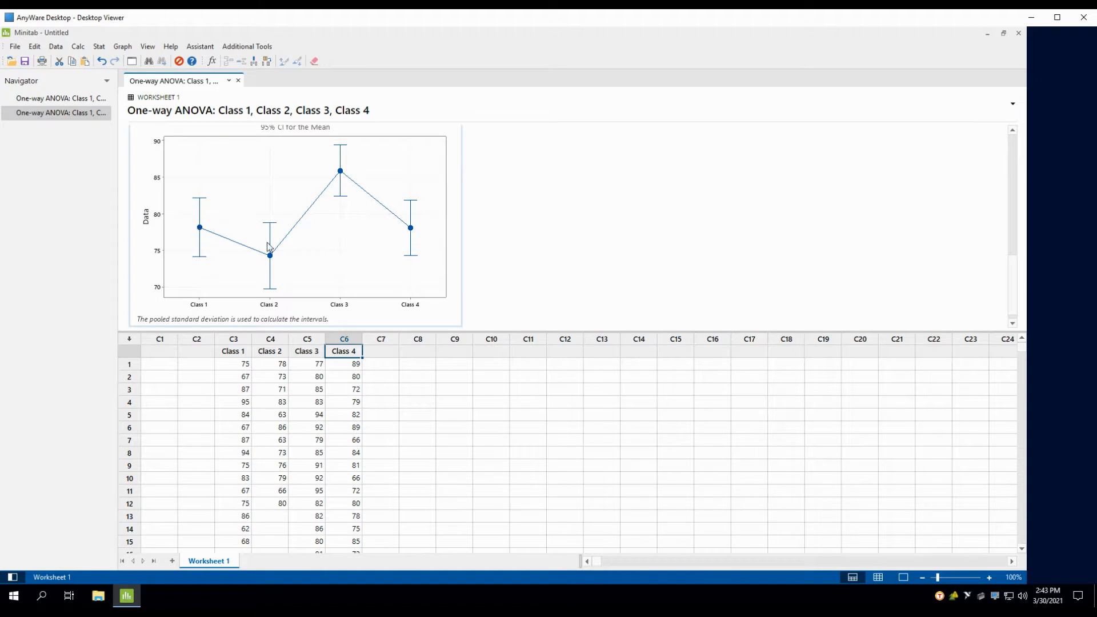
mouse_move(272, 259)
mouse_move(342, 175)
mouse_move(201, 203)
mouse_move(272, 235)
scroll(589, 234, down, 1)
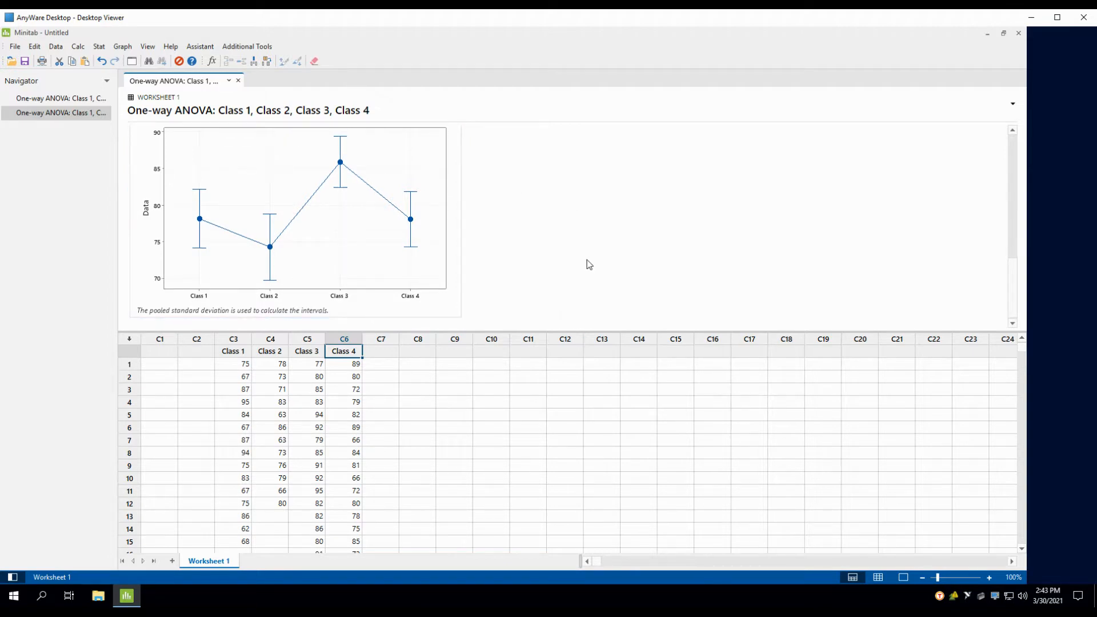
scroll(300, 273, down, 5)
scroll(300, 273, up, 2)
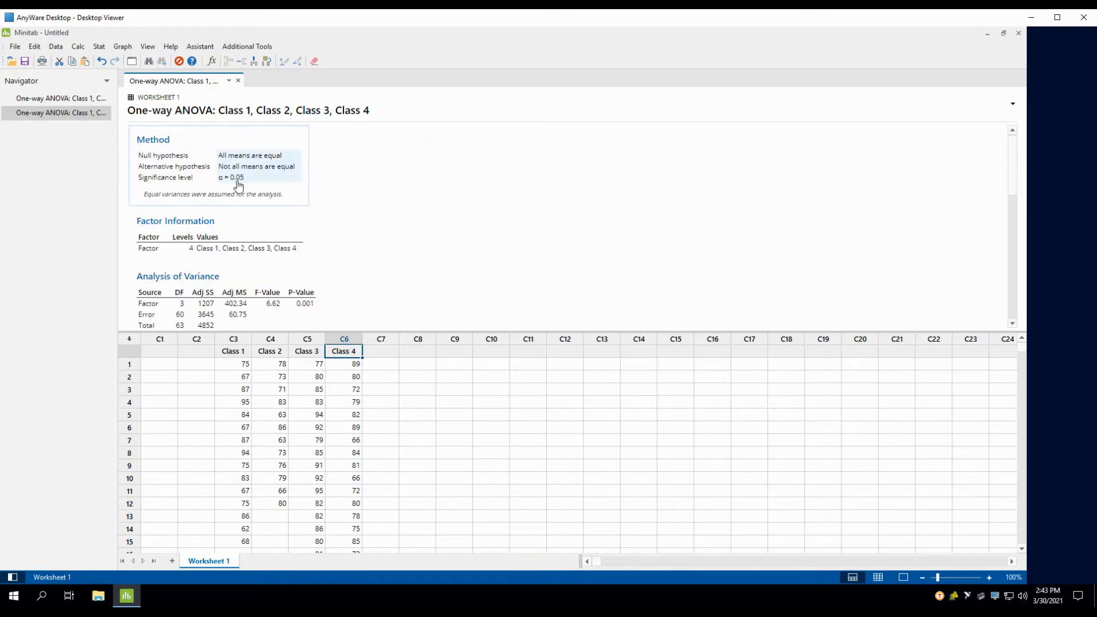
Rerun the one-way ANOVA on the four classes with the confidence level set to 99
click(99, 47)
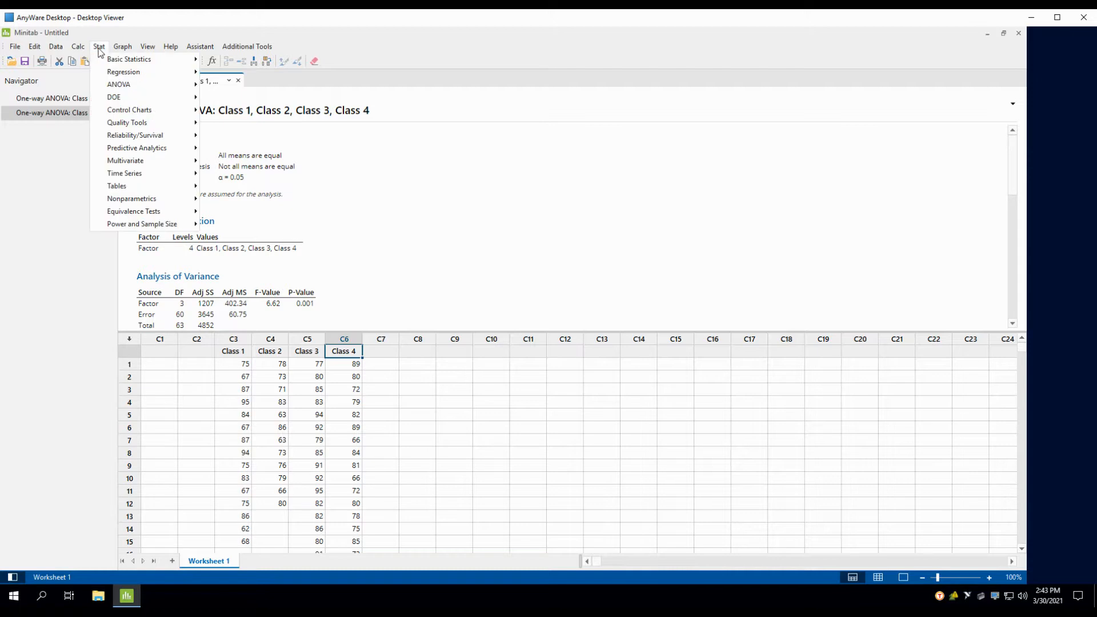
mouse_move(109, 86)
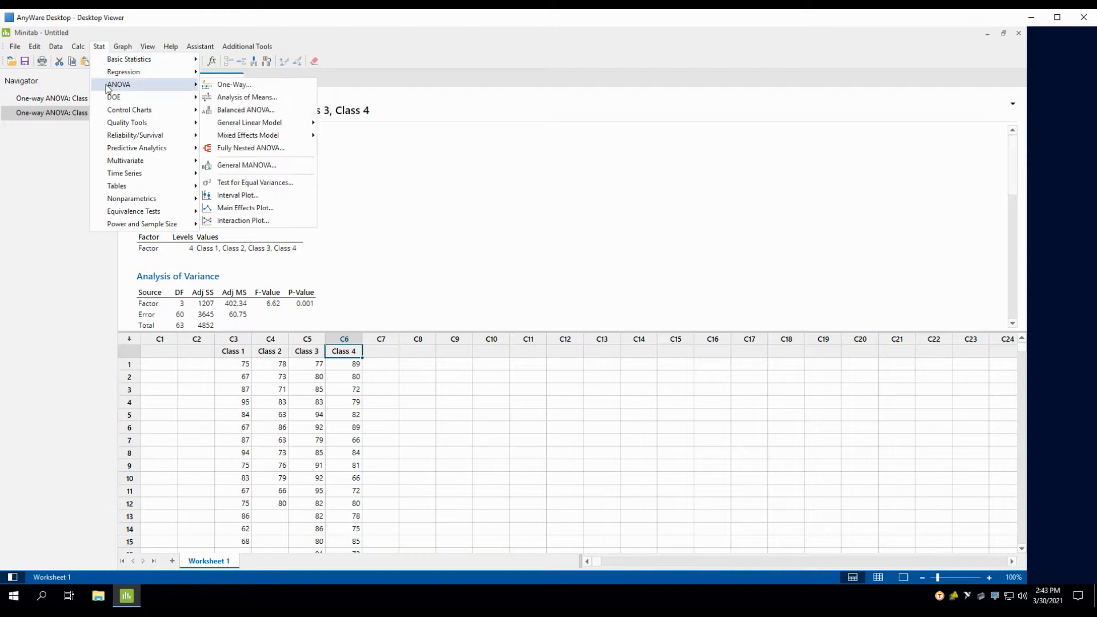
click(234, 85)
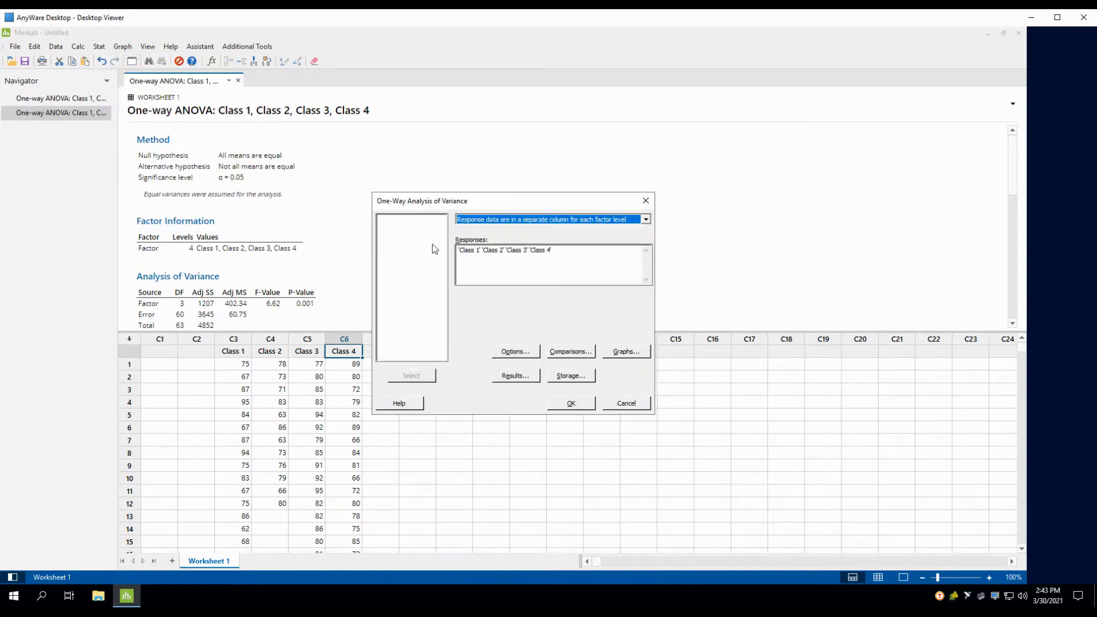
click(514, 352)
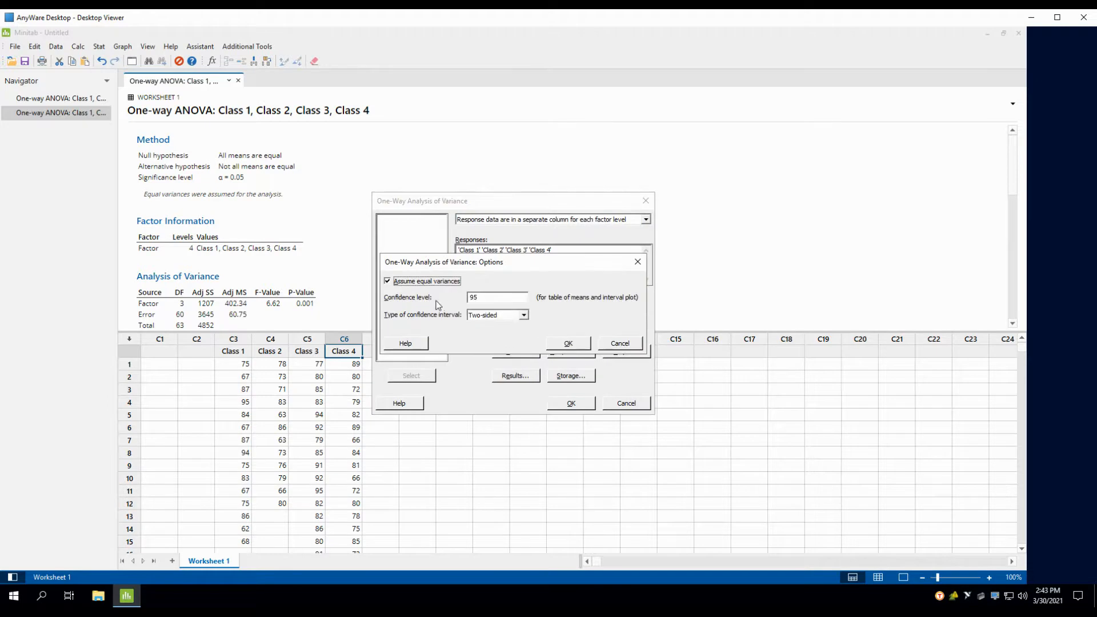
click(492, 298)
key(BackSpace)
key(BackSpace)
text(99)
click(568, 344)
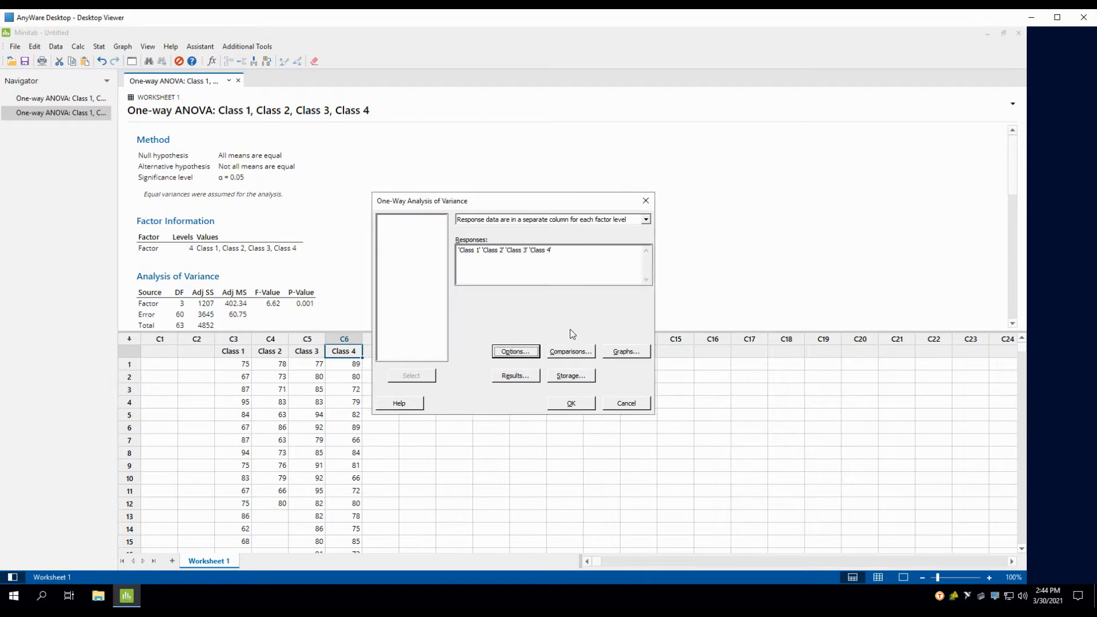
click(569, 404)
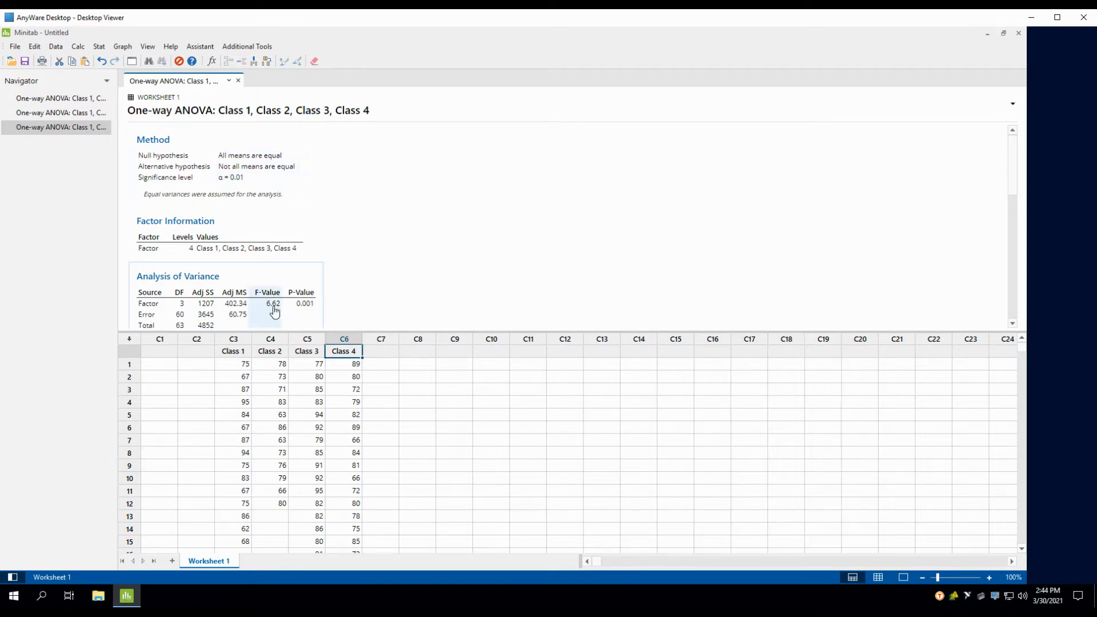
Rerun the one-way ANOVA with the results displayed as expanded tables, keeping the model summary included
scroll(384, 260, down, 3)
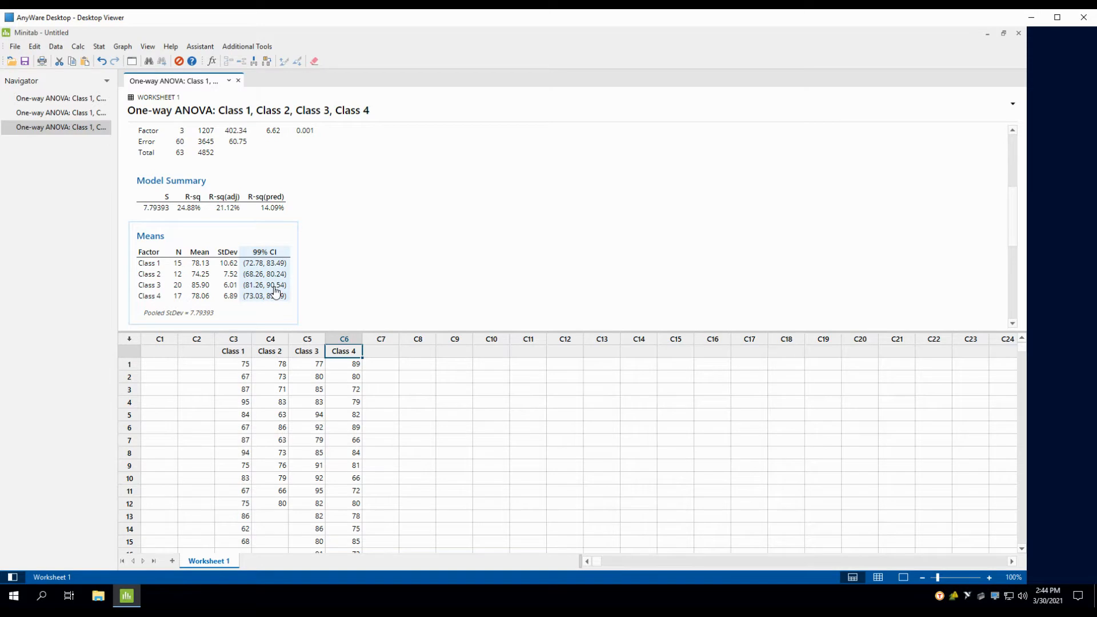
scroll(276, 291, down, 5)
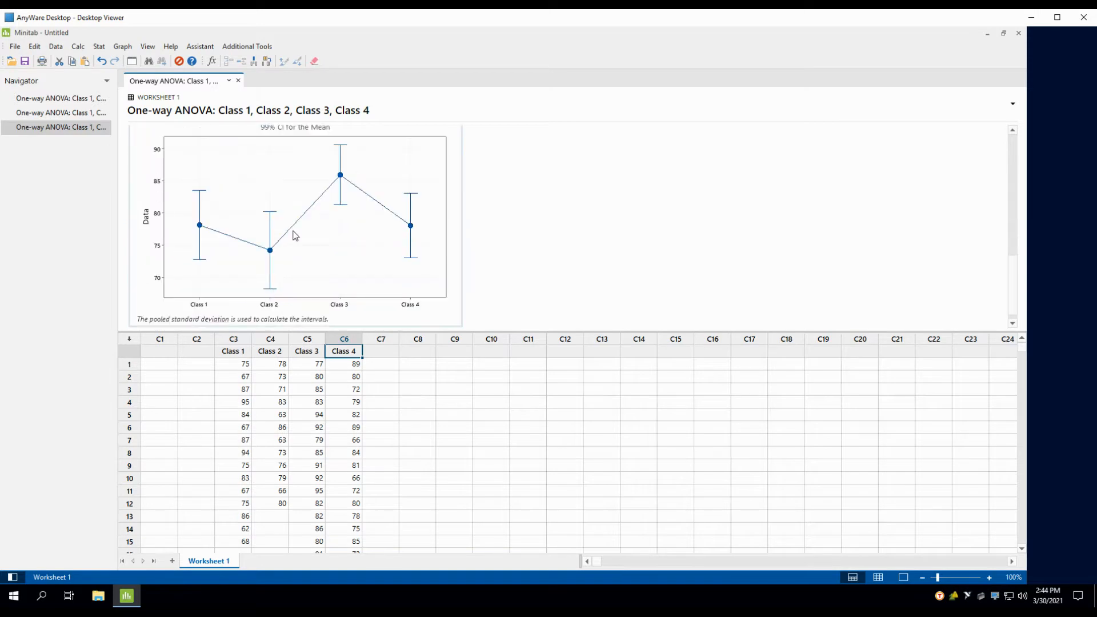
scroll(303, 251, up, 5)
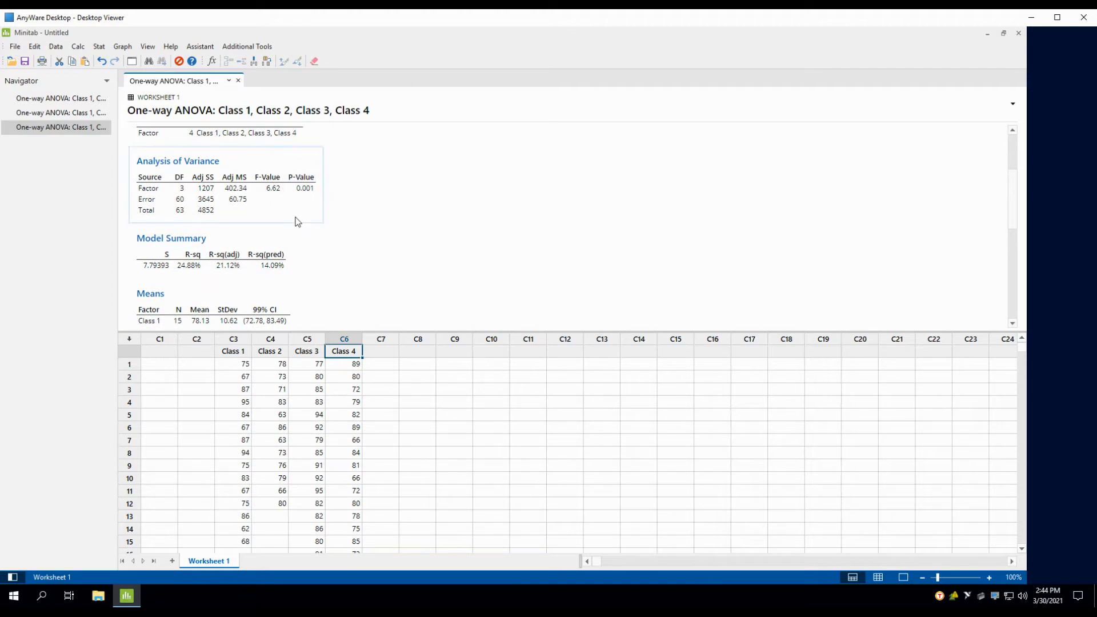
click(99, 46)
mouse_move(121, 84)
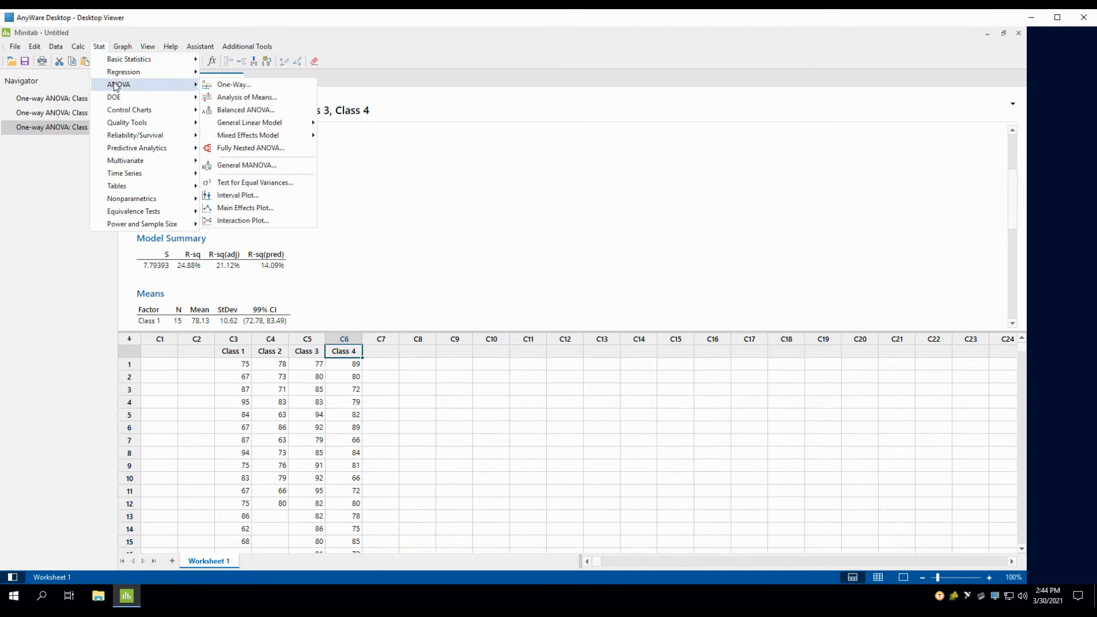
click(207, 85)
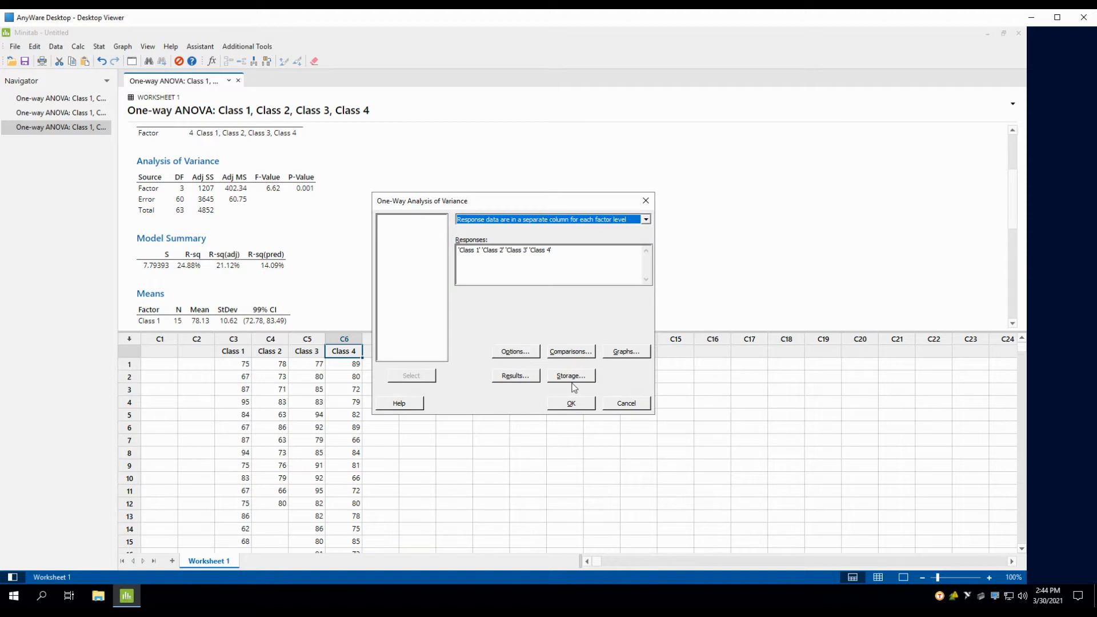
click(517, 375)
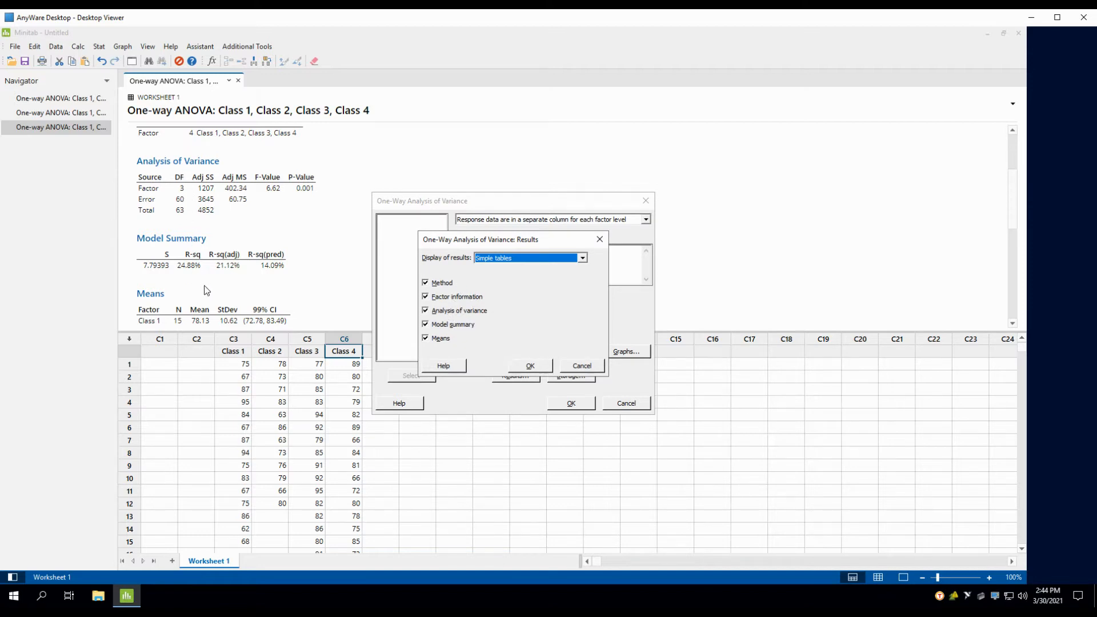
click(426, 325)
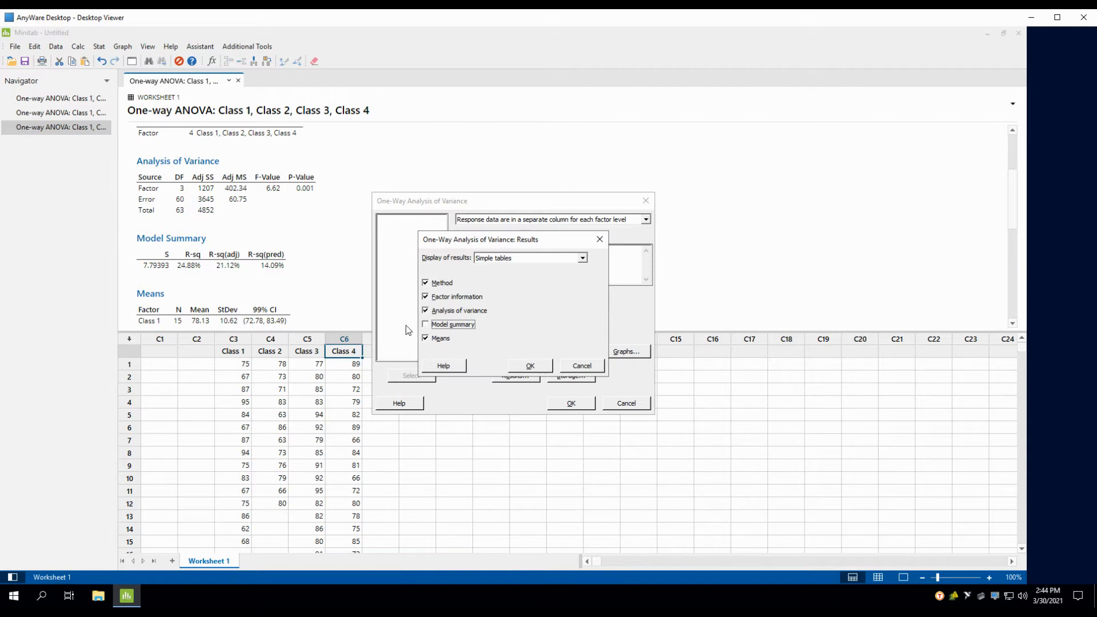
click(426, 324)
click(582, 258)
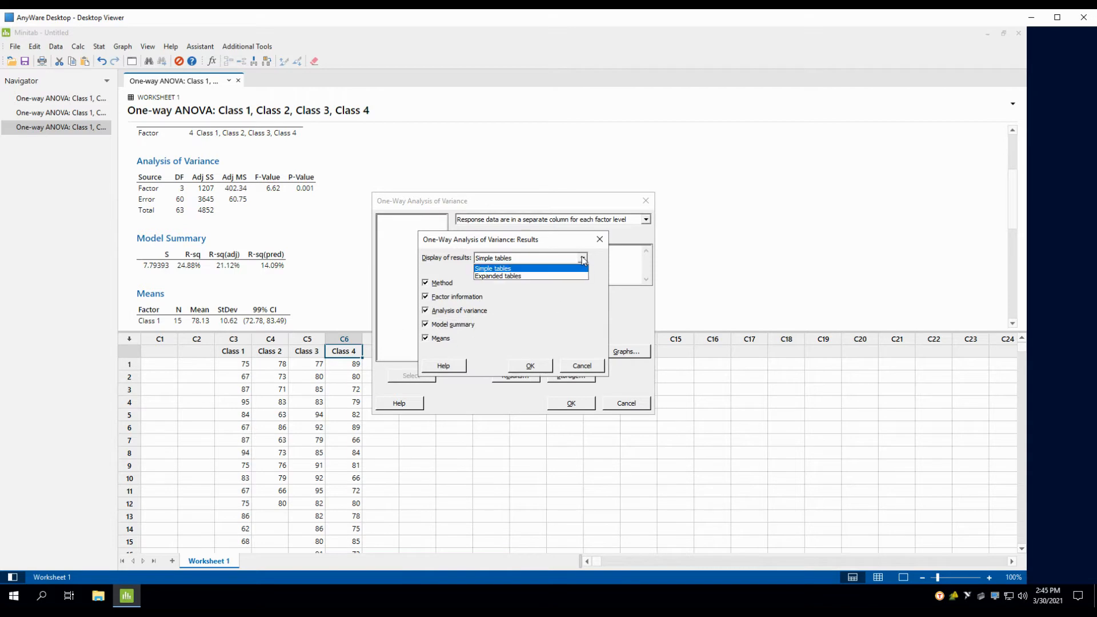
click(537, 276)
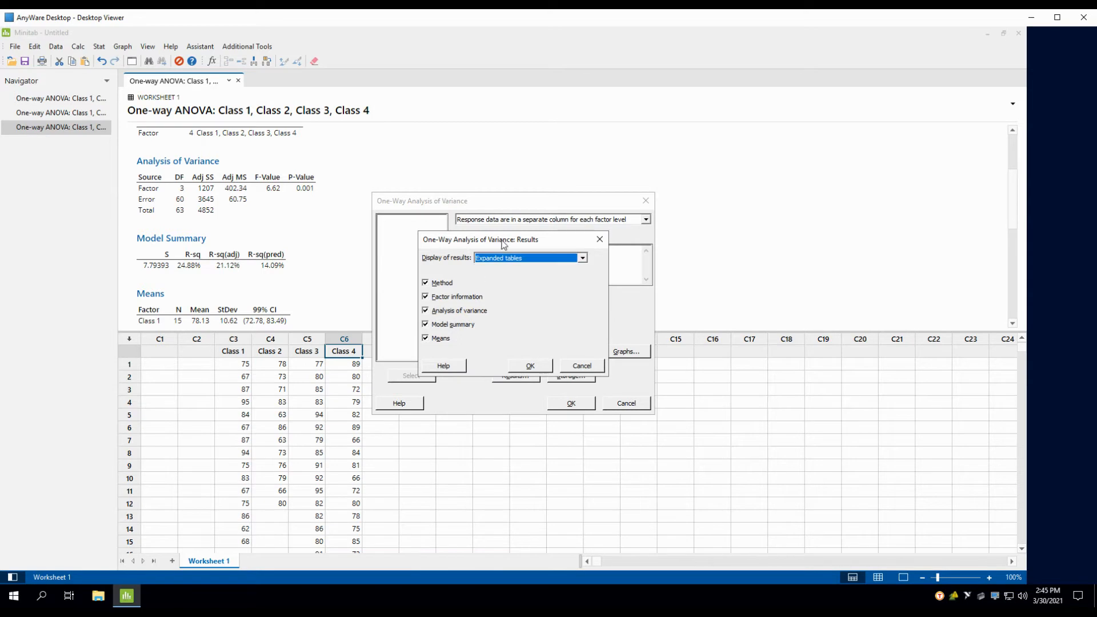
click(532, 360)
click(575, 405)
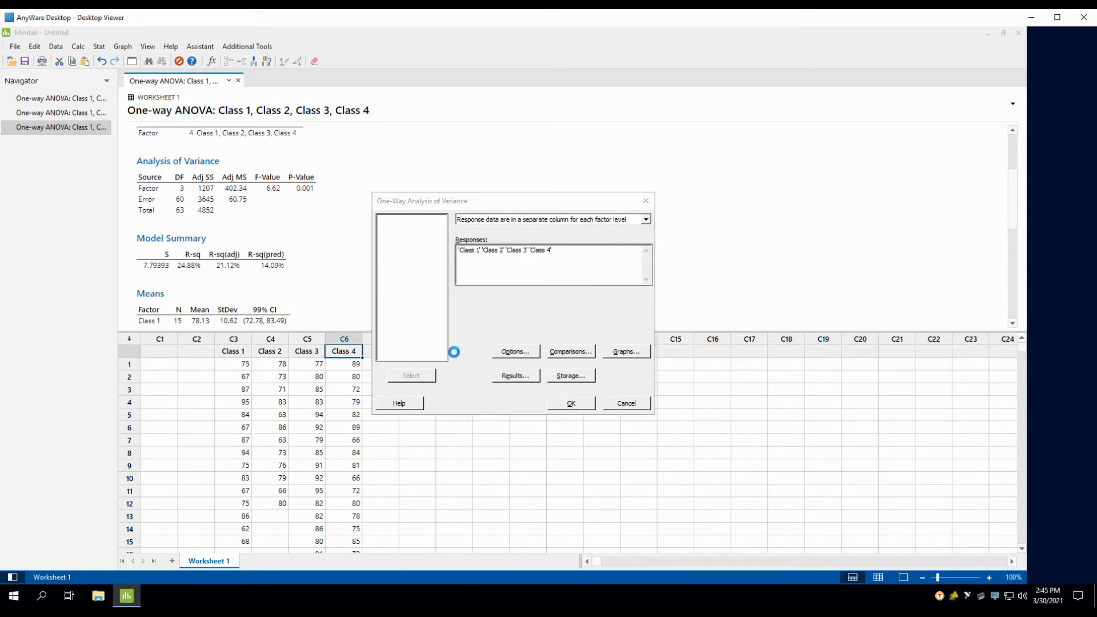
scroll(330, 230, down, 4)
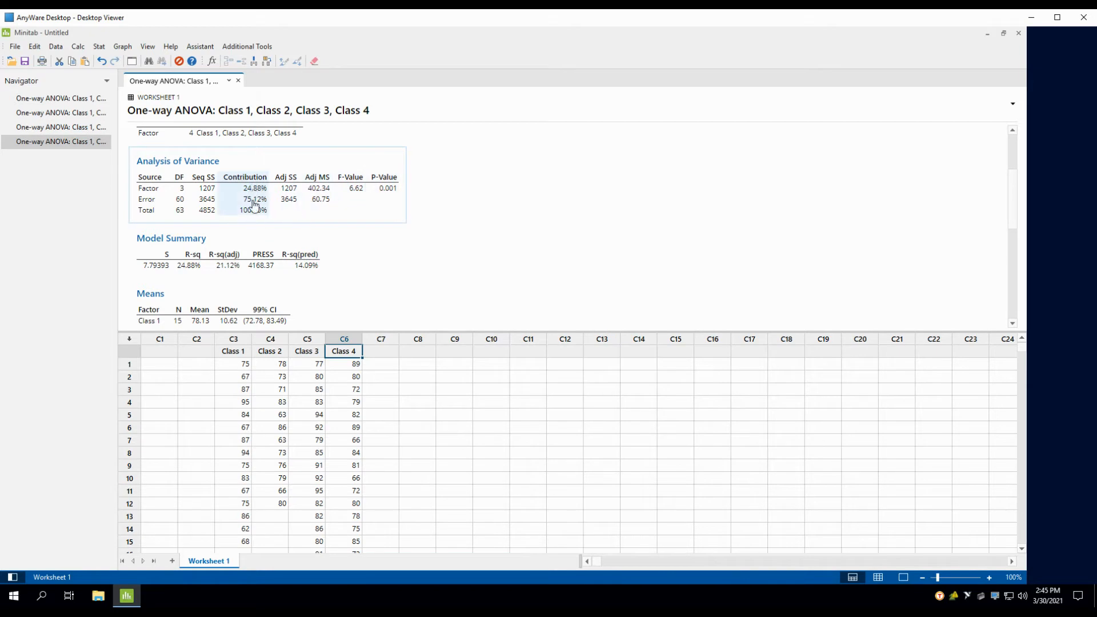
Review the expanded ANOVA output, from the analysis of variance table through the model summary and class means
scroll(411, 241, down, 2)
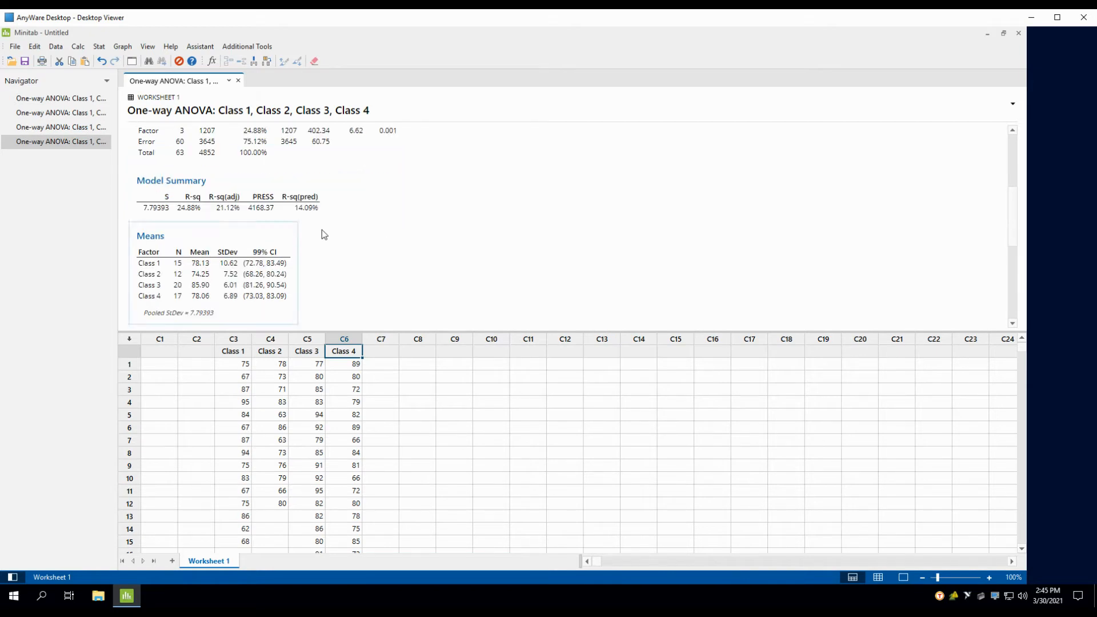
scroll(374, 237, down, 4)
scroll(373, 237, up, 4)
scroll(375, 237, up, 3)
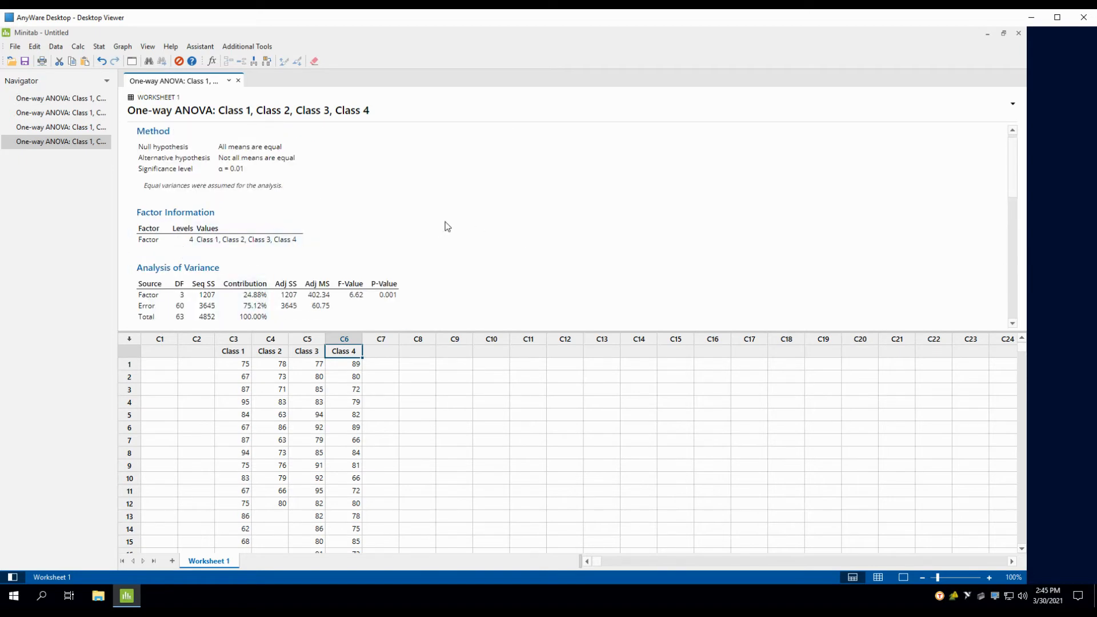
Rerun the one-way ANOVA on the four classes with a boxplot of the data added alongside the interval plot
click(102, 48)
mouse_move(117, 85)
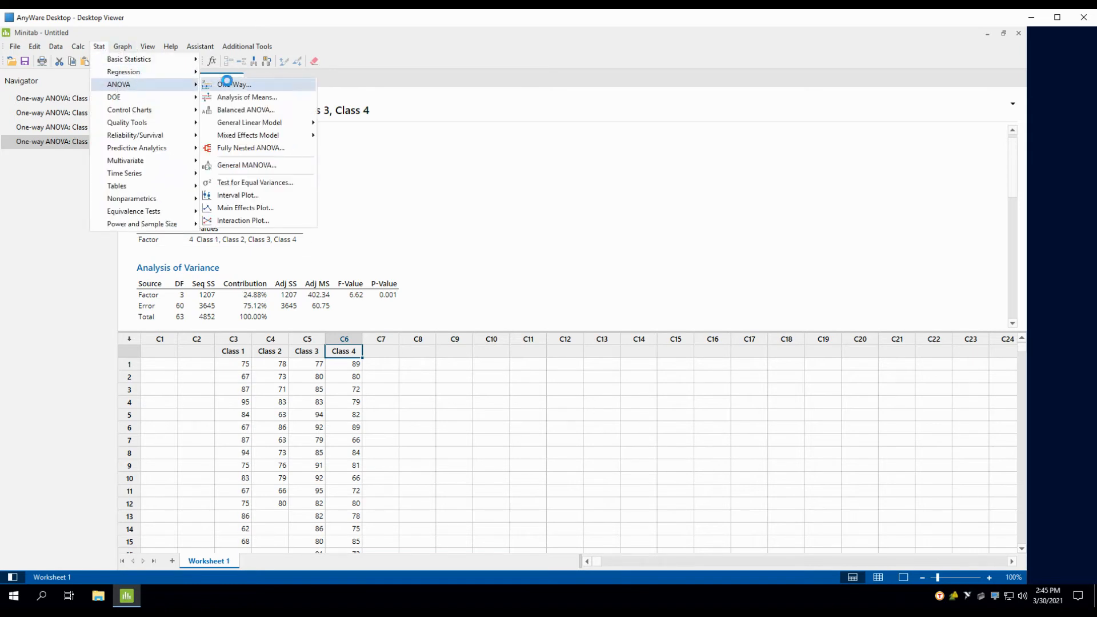
click(229, 82)
click(626, 352)
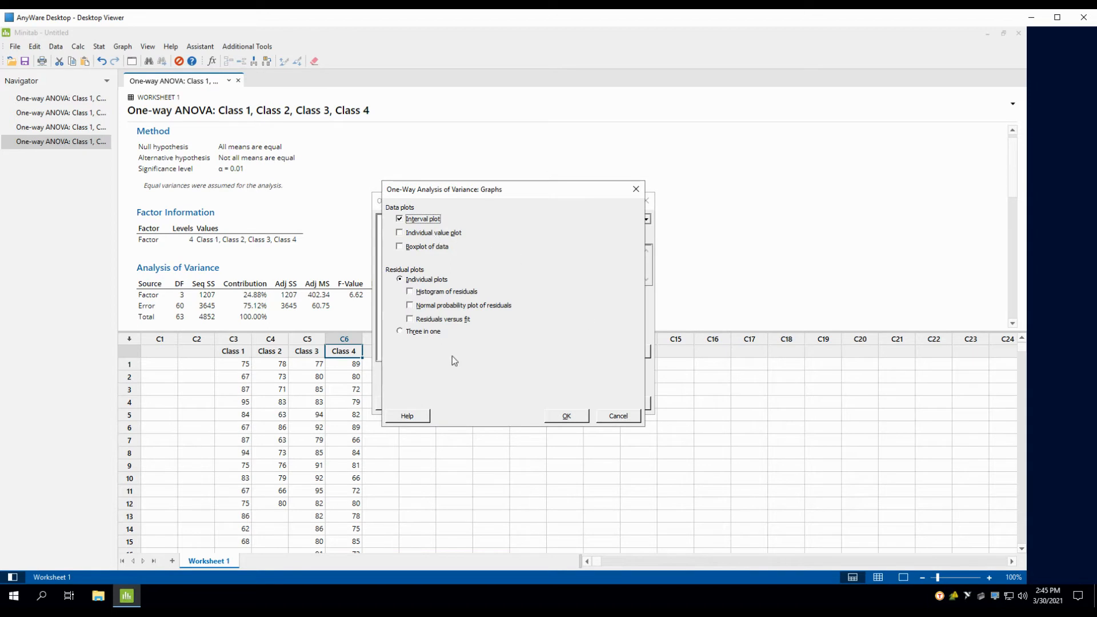
click(410, 250)
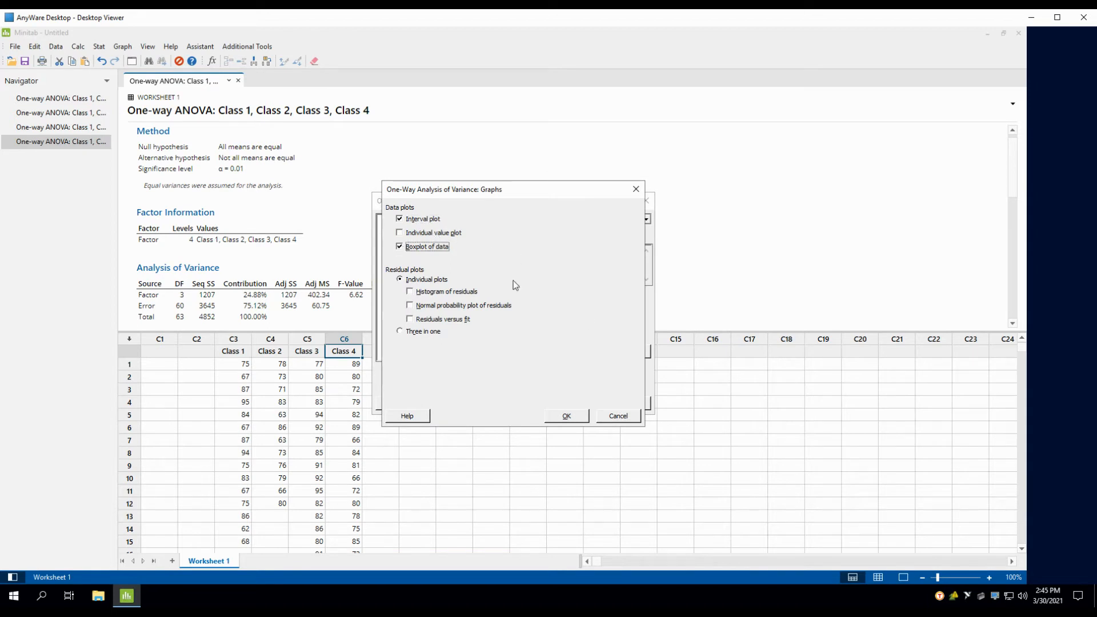
click(570, 417)
click(571, 403)
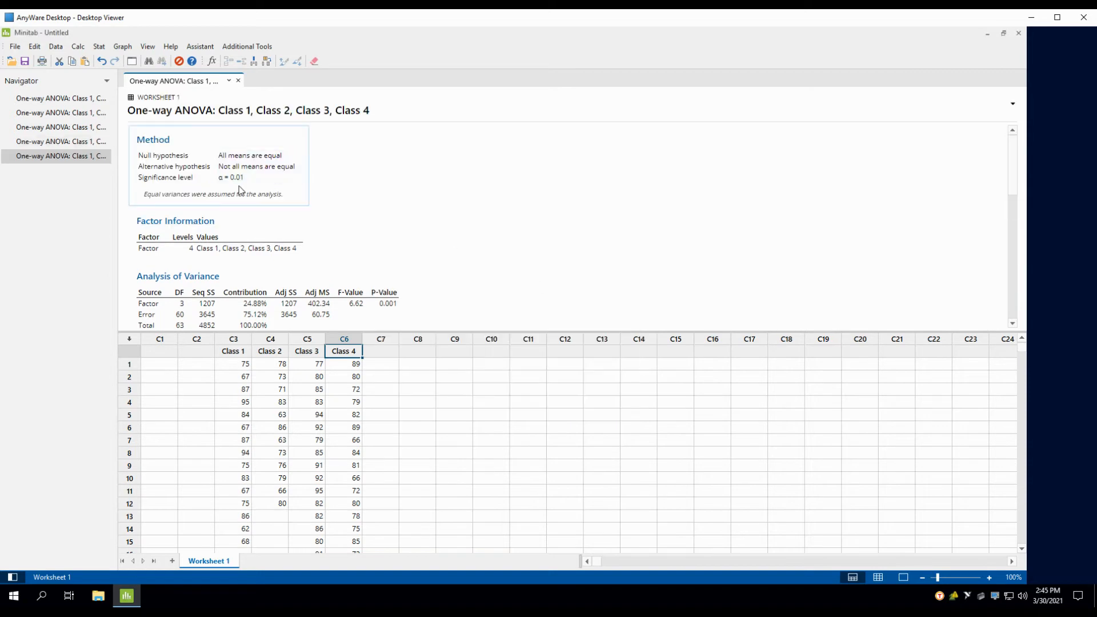
Examine the class means, then compare the interval plot with the boxplot of the four classes
scroll(366, 270, down, 5)
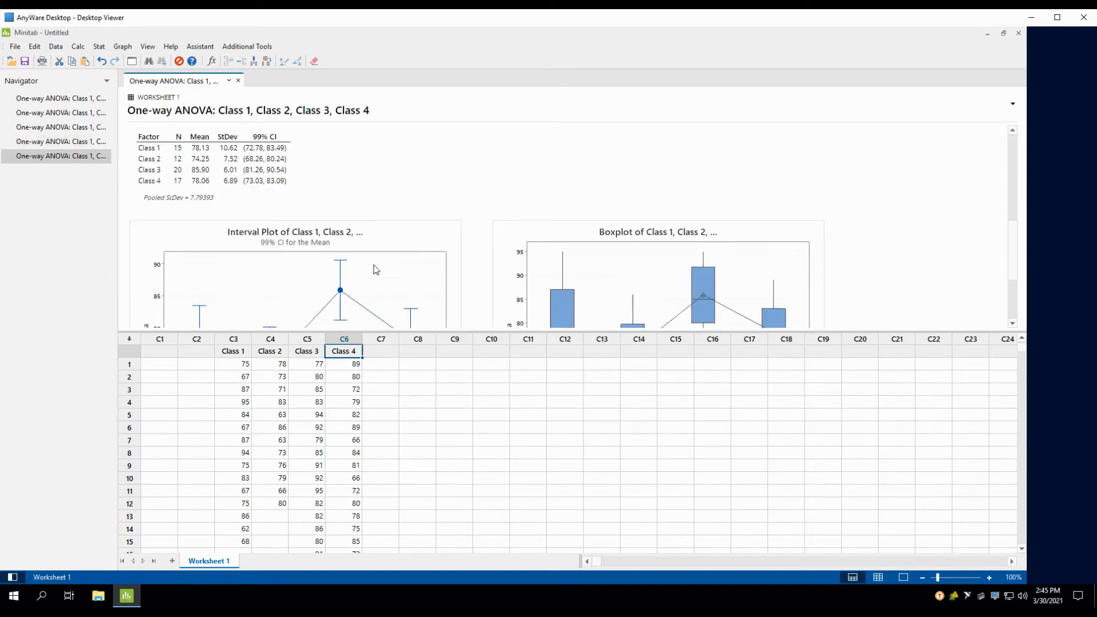
scroll(376, 270, down, 3)
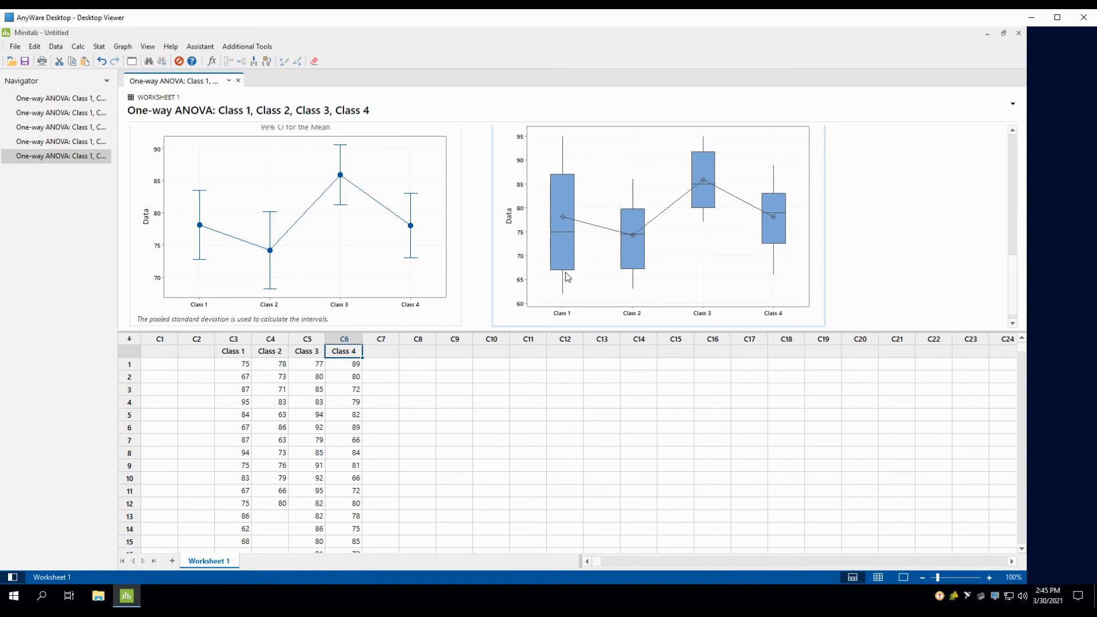
mouse_move(564, 221)
mouse_move(200, 231)
scroll(619, 238, up, 10)
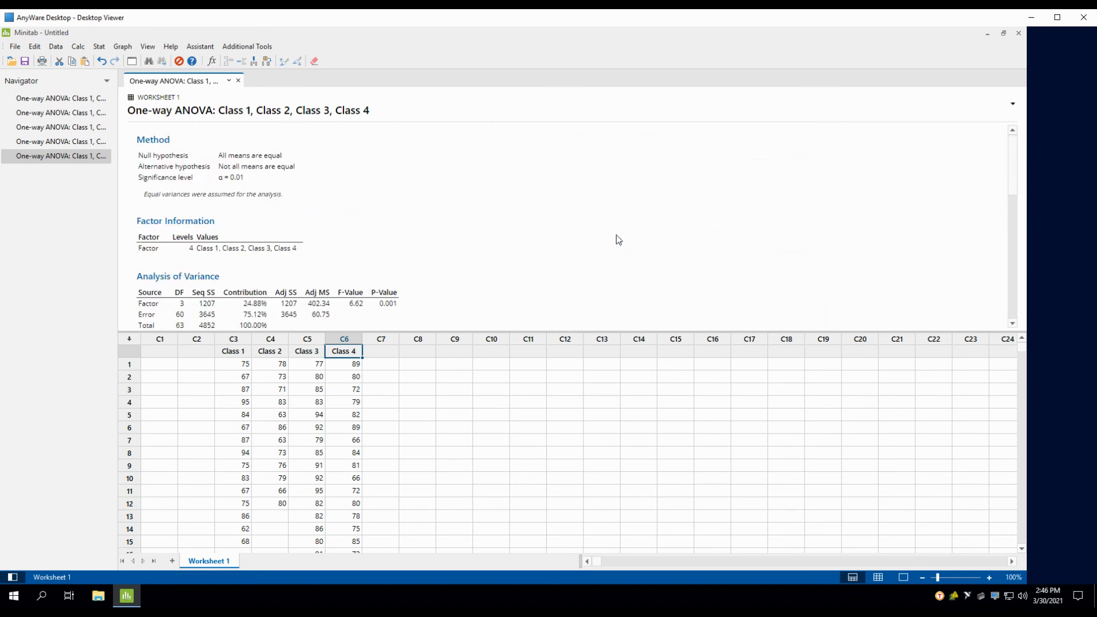